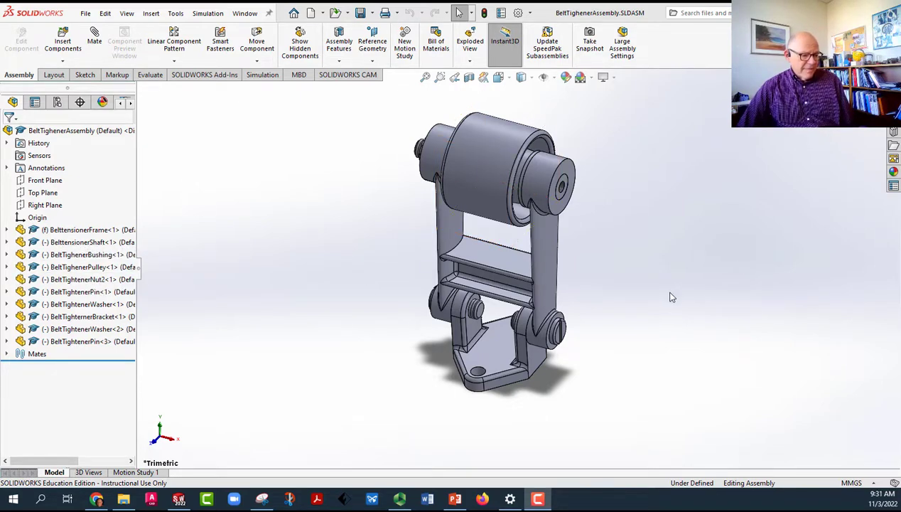
In the Right view, test the movement of the bracket and the frame to find which component is fixed
{"action": "key", "text": "space"}
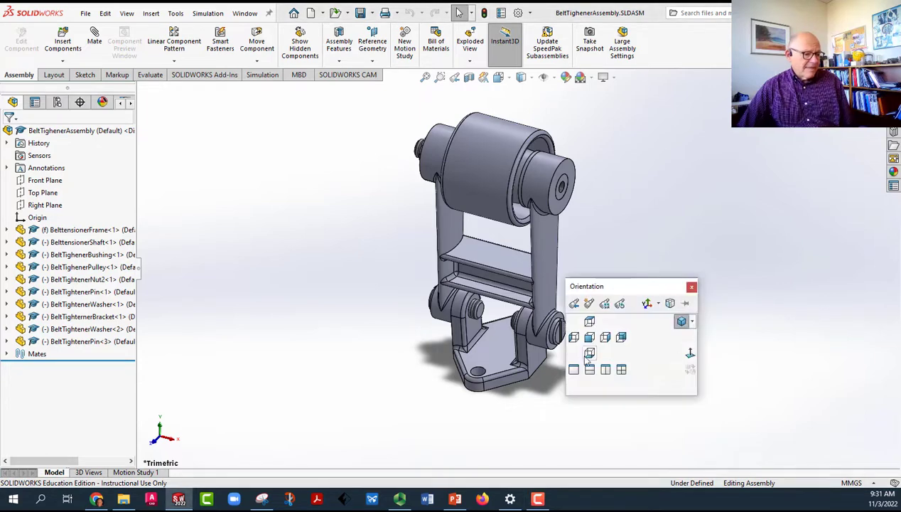
{"action": "left_click", "coordinate": [605, 339]}
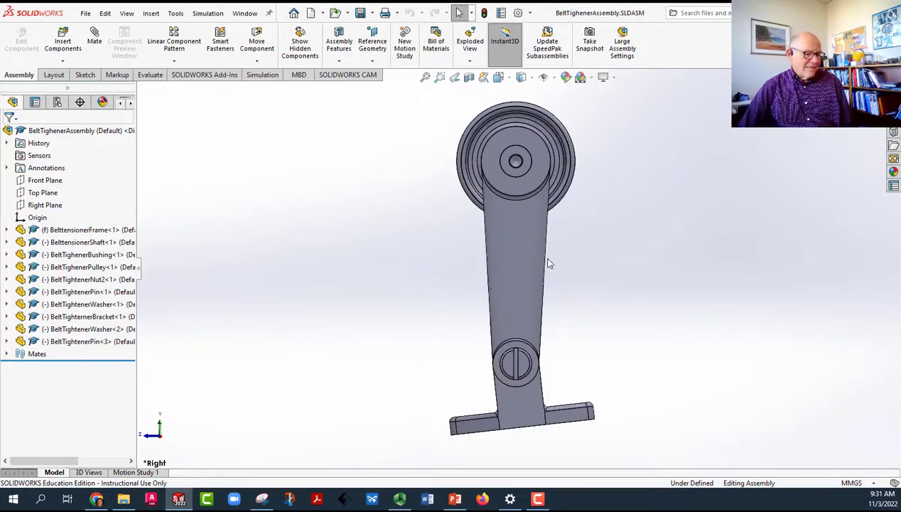
{"action": "mouse_move", "coordinate": [582, 425]}
{"action": "left_mouse_down"}
{"action": "mouse_move", "coordinate": [495, 457]}
{"action": "mouse_move", "coordinate": [431, 424]}
{"action": "mouse_move", "coordinate": [608, 404]}
{"action": "mouse_move", "coordinate": [604, 439]}
{"action": "mouse_move", "coordinate": [548, 490]}
{"action": "mouse_move", "coordinate": [574, 443]}
{"action": "mouse_move", "coordinate": [569, 435]}
{"action": "left_mouse_up"}
{"action": "left_click", "coordinate": [506, 248]}
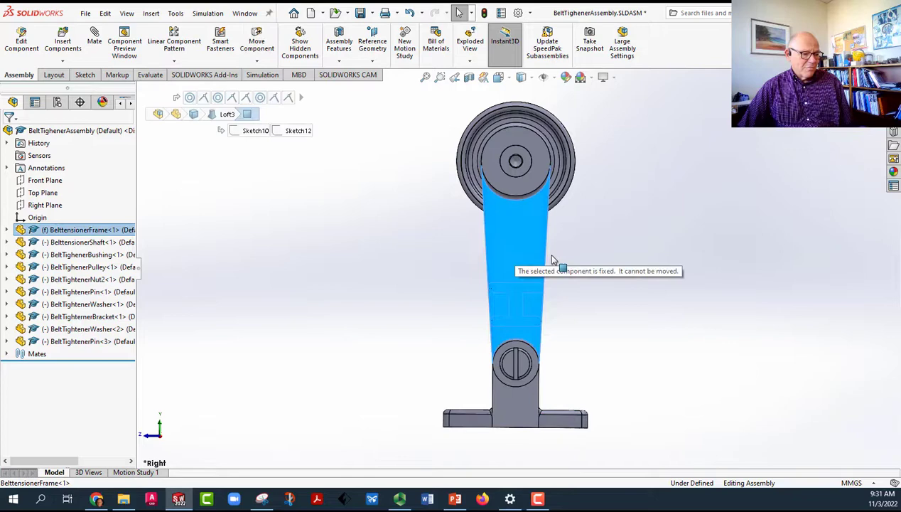
{"action": "left_click", "coordinate": [338, 278]}
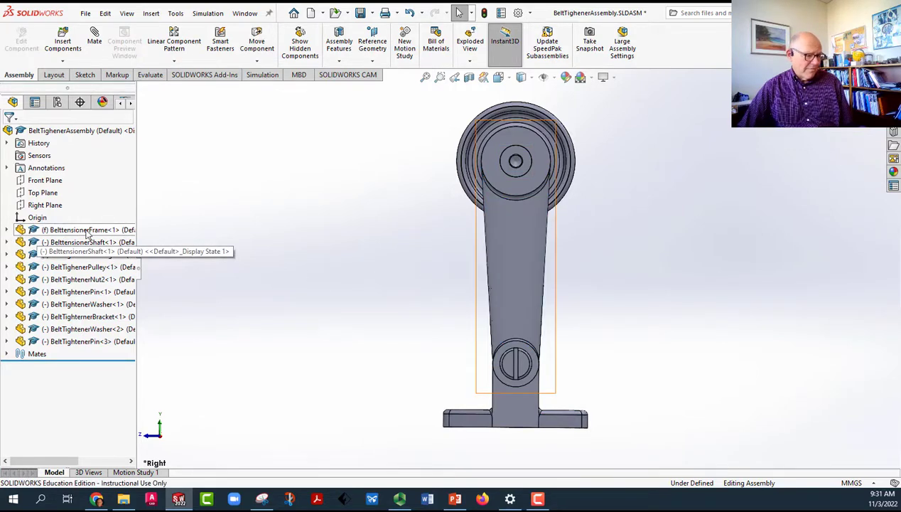
{"action": "left_click_drag", "start_coordinate": [475, 427], "coordinate": [485, 438]}
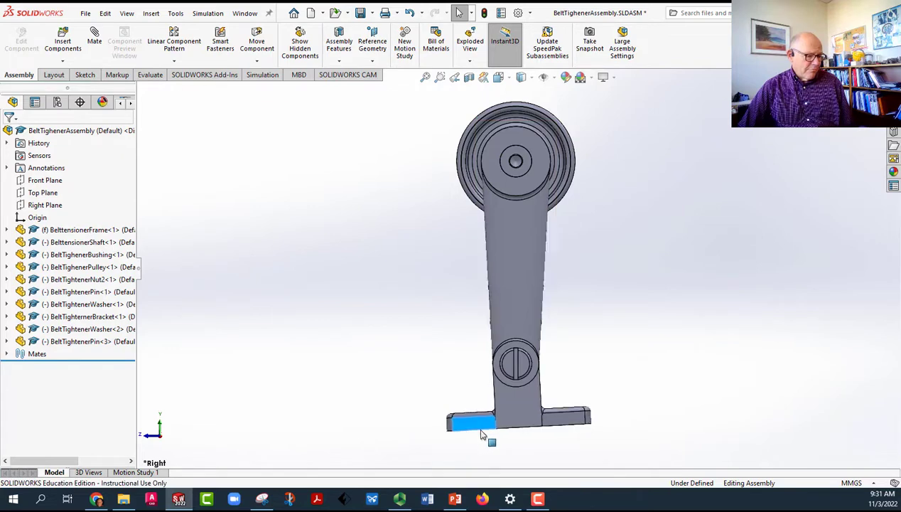
{"action": "left_click", "coordinate": [340, 314]}
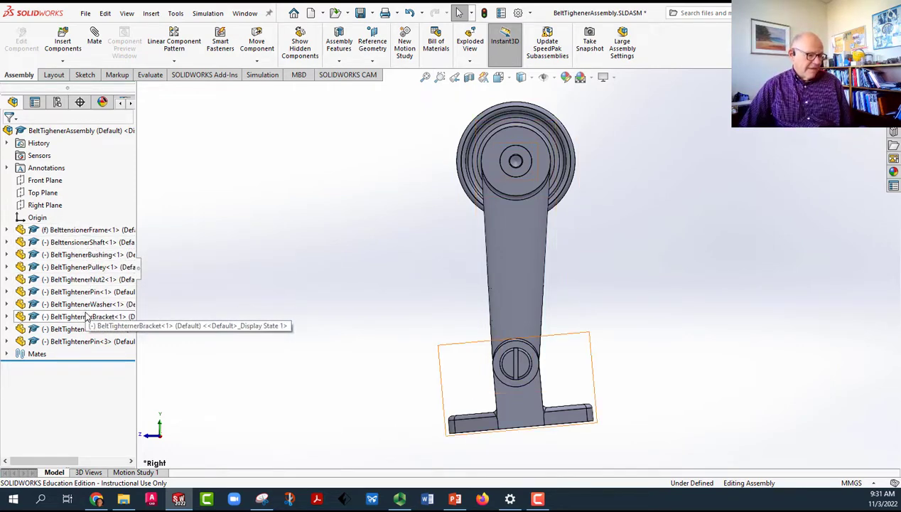
Float the BelttensionerFrame component and shift it slightly with the rest of the assembly
{"action": "right_click", "coordinate": [65, 235]}
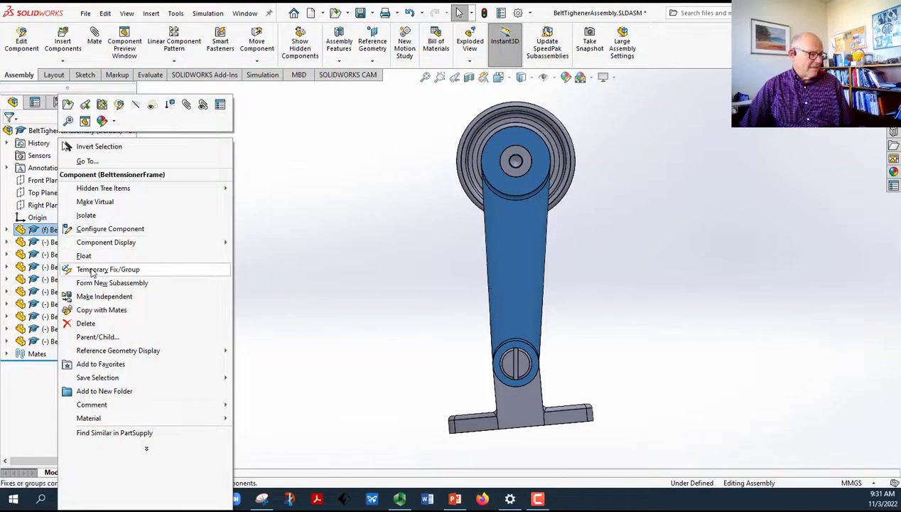
{"action": "left_click", "coordinate": [84, 257]}
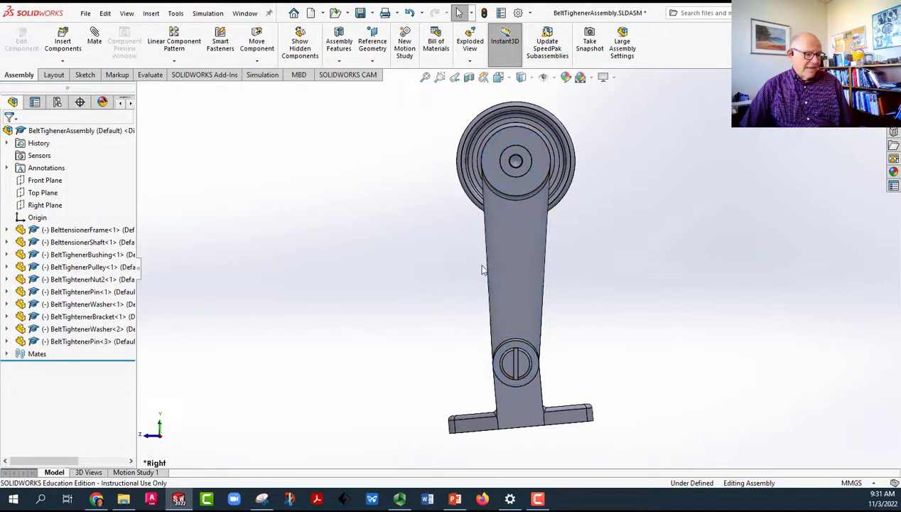
{"action": "mouse_move", "coordinate": [482, 270]}
{"action": "left_mouse_down"}
{"action": "mouse_move", "coordinate": [488, 256]}
{"action": "mouse_move", "coordinate": [473, 233]}
{"action": "mouse_move", "coordinate": [486, 255]}
{"action": "left_mouse_up"}
{"action": "left_click", "coordinate": [406, 300]}
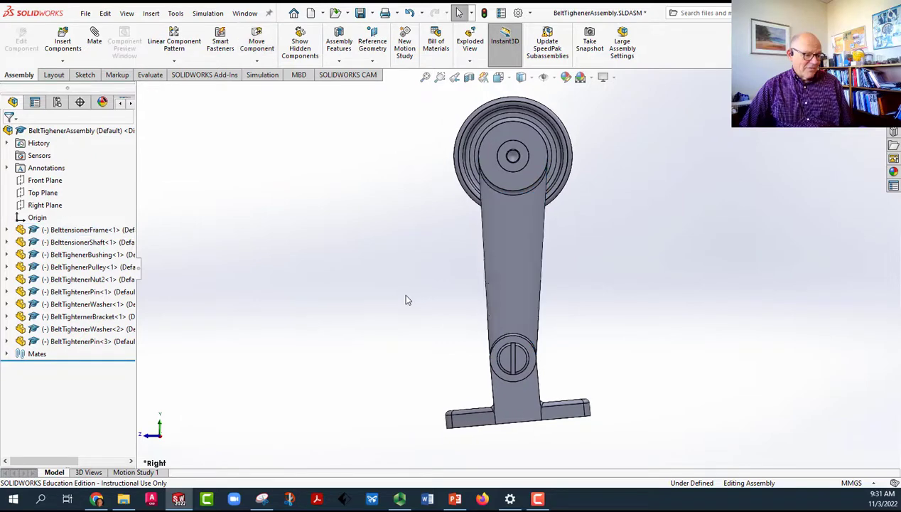
Add a coincident mate with aligned axes between the assembly origin and the BeltTighternerBracket origin
{"action": "middle_click_drag", "start_coordinate": [527, 425], "coordinate": [507, 345]}
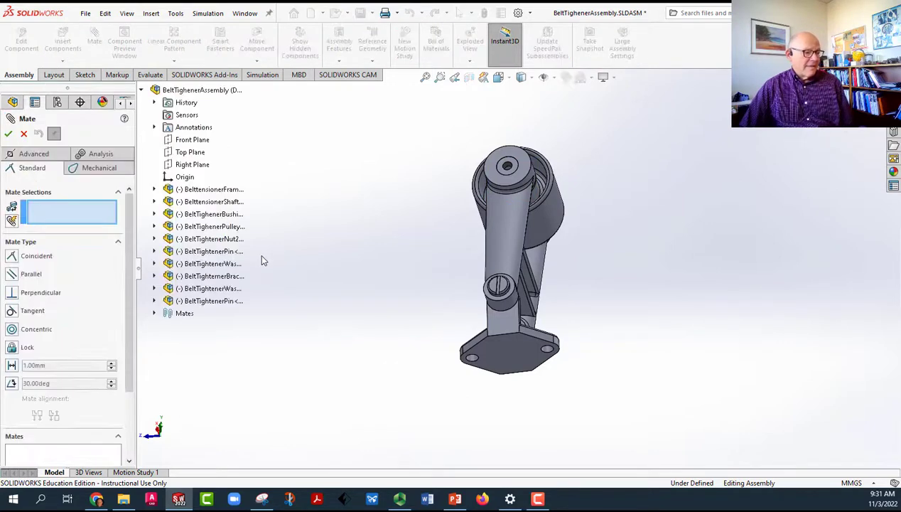
{"action": "left_click", "coordinate": [184, 177]}
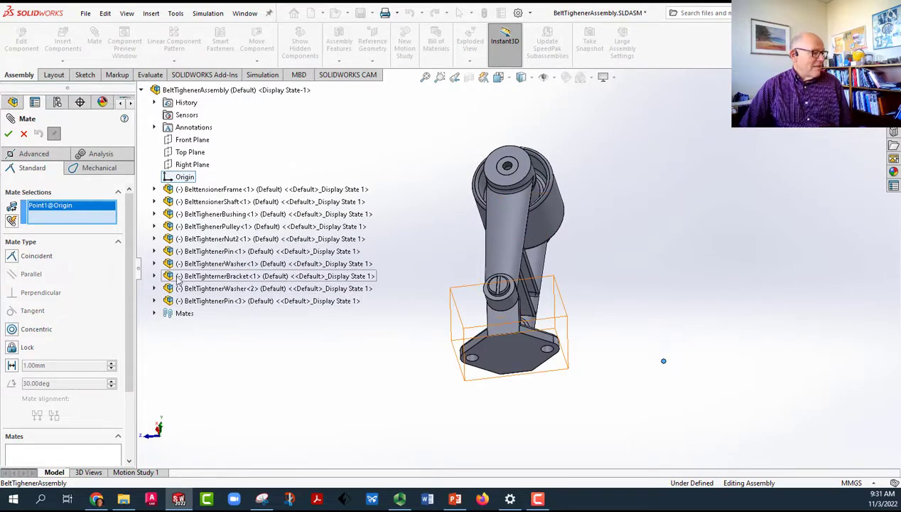
{"action": "left_click", "coordinate": [154, 276]}
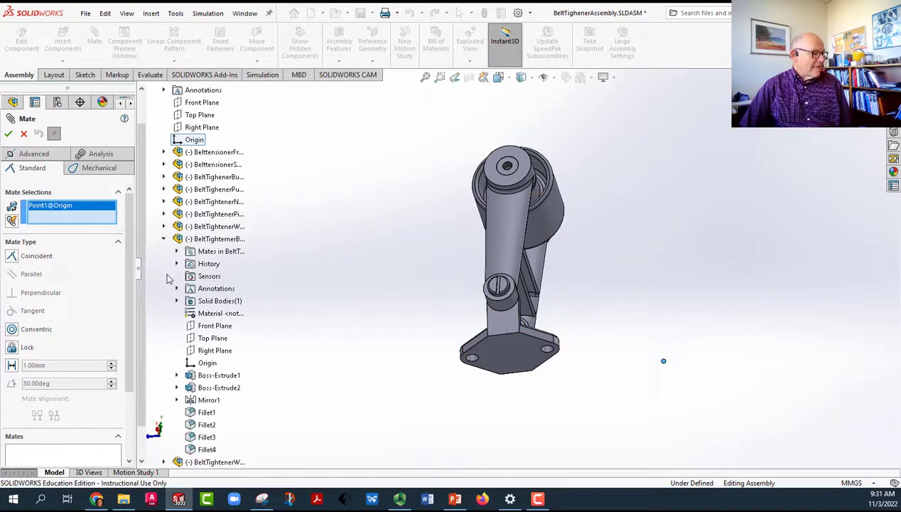
{"action": "left_click", "coordinate": [207, 363]}
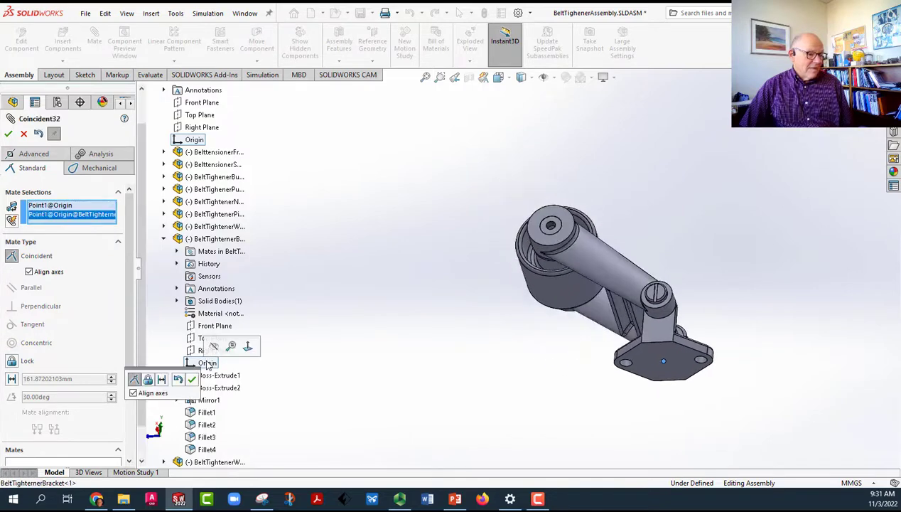
{"action": "left_click", "coordinate": [8, 135]}
{"action": "left_click", "coordinate": [9, 134]}
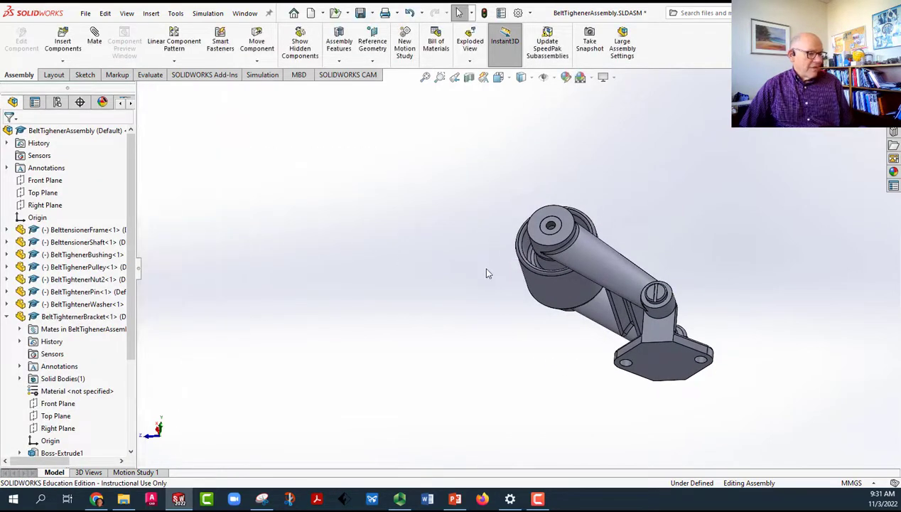
Inspect the mated bracket's base and its orientation from several angles
{"action": "key", "text": "space"}
{"action": "left_click", "coordinate": [496, 326]}
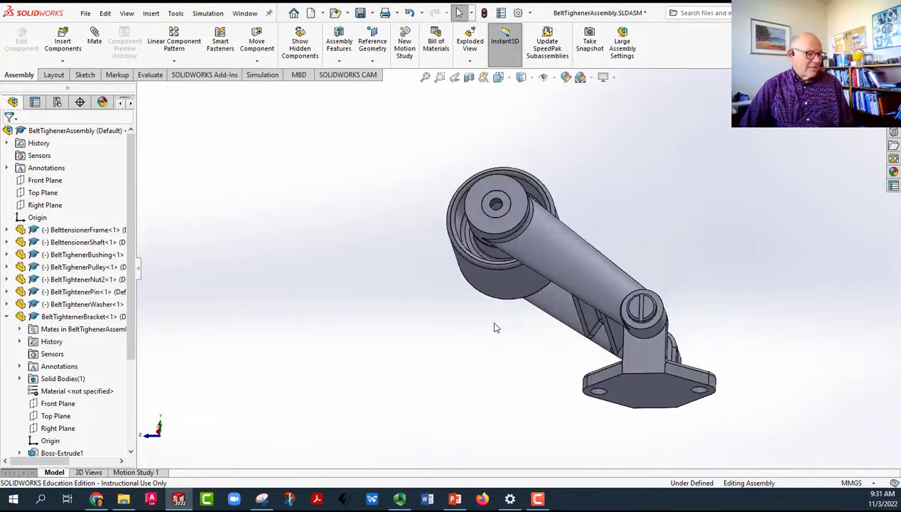
{"action": "scroll", "coordinate": [507, 256], "scroll_direction": "up", "scroll_amount": 4}
{"action": "left_click_drag", "start_coordinate": [507, 256], "coordinate": [722, 380]}
{"action": "middle_click_drag", "start_coordinate": [722, 380], "coordinate": [597, 381]}
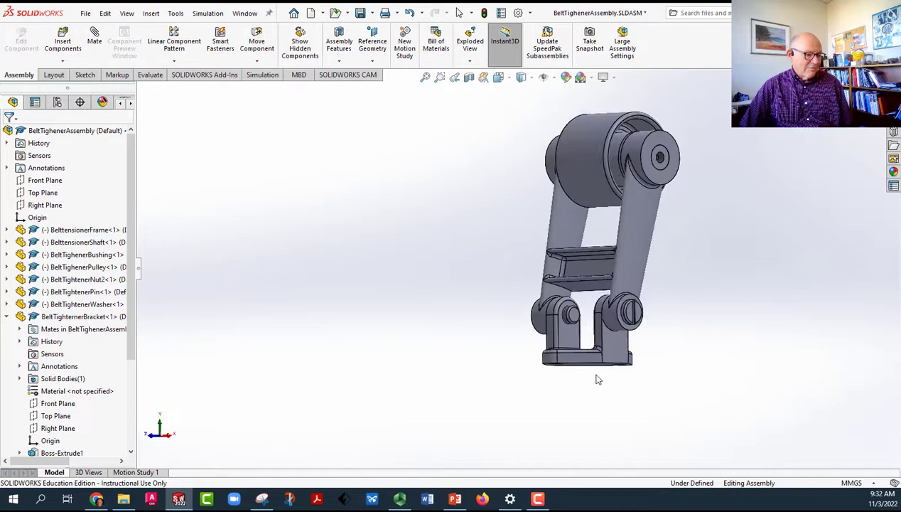
{"action": "left_click", "coordinate": [632, 361]}
{"action": "left_click", "coordinate": [514, 394]}
{"action": "scroll", "coordinate": [625, 348], "scroll_direction": "down", "scroll_amount": 3}
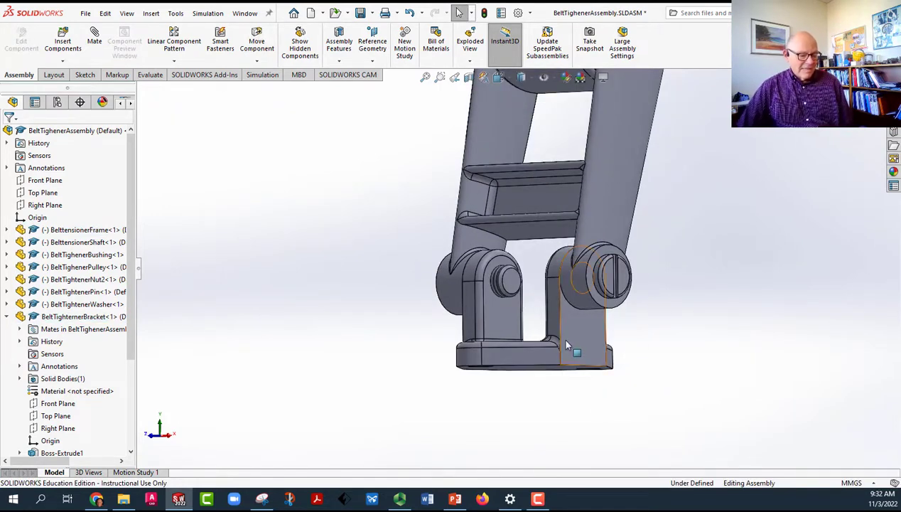
{"action": "middle_click_drag", "start_coordinate": [531, 369], "coordinate": [567, 322]}
{"action": "middle_click_drag", "start_coordinate": [644, 352], "coordinate": [618, 340]}
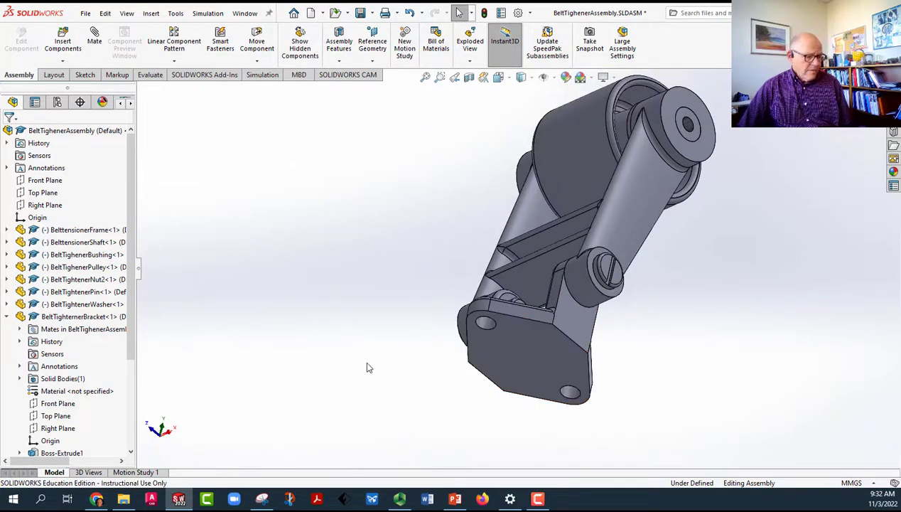
Compare the assembly's Front Plane with the bracket's Front Plane to check their alignment, then collapse the bracket's feature list
{"action": "left_click", "coordinate": [43, 180]}
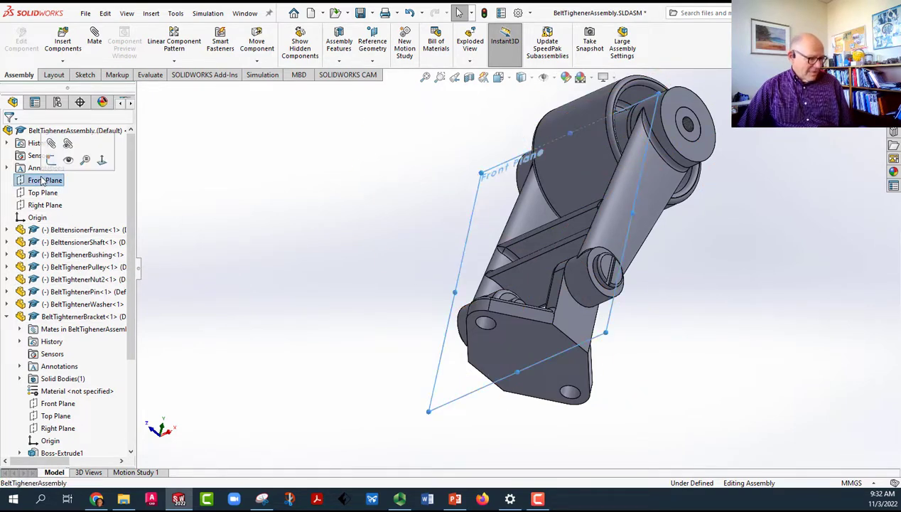
{"action": "left_click", "coordinate": [50, 404]}
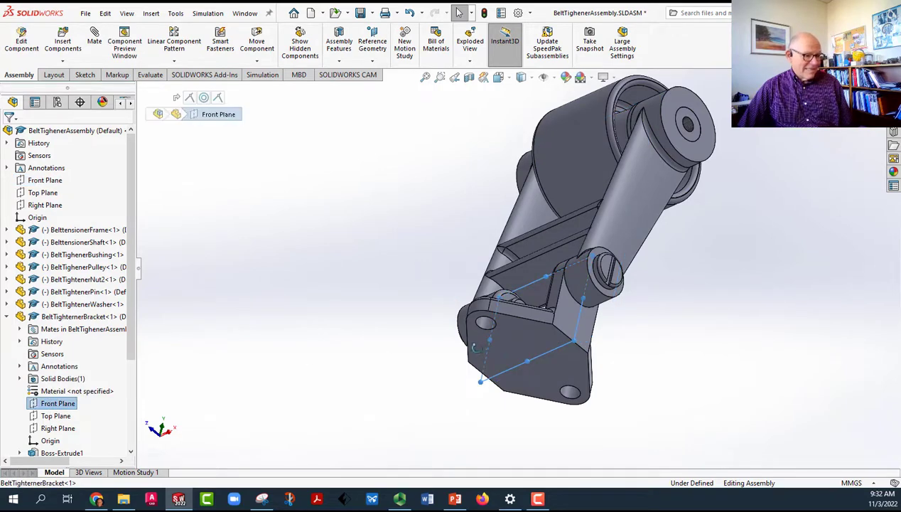
{"action": "middle_click_drag", "start_coordinate": [476, 347], "coordinate": [479, 374]}
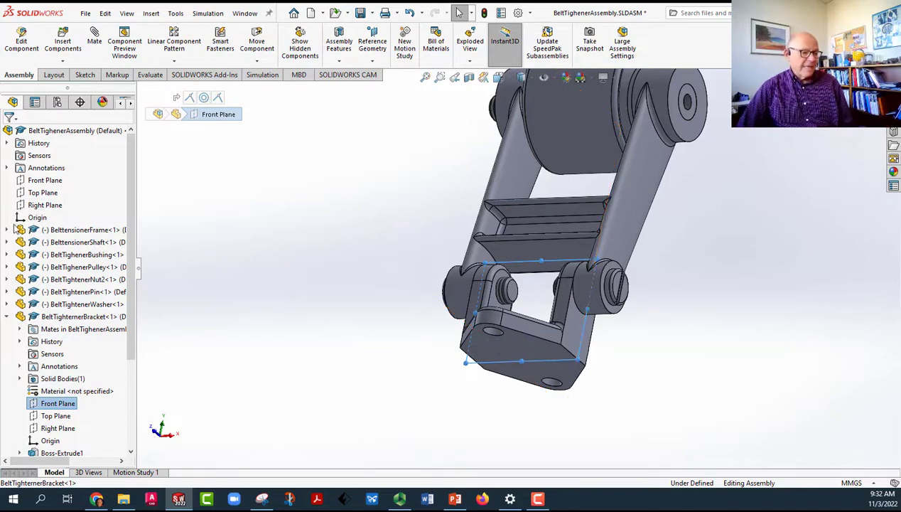
{"action": "key", "text": "Escape"}
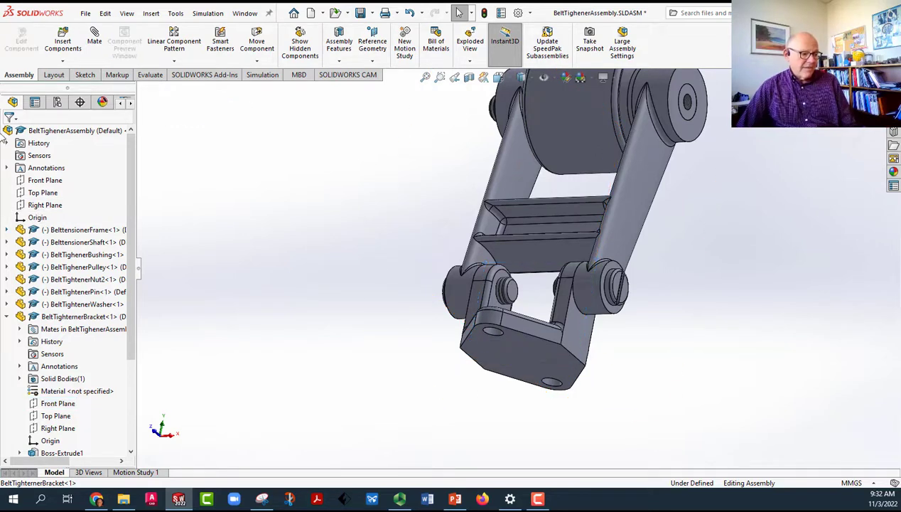
{"action": "left_click", "coordinate": [7, 317]}
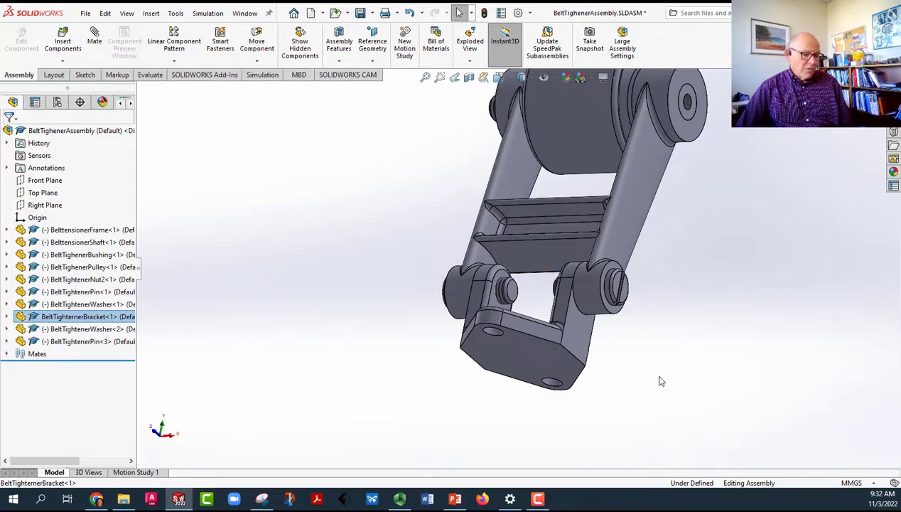
Check the assembly in the Trimetric, Front and Right views, and test the frame's swing about the bracket pins
{"action": "right_click_drag", "start_coordinate": [661, 382], "coordinate": [777, 264]}
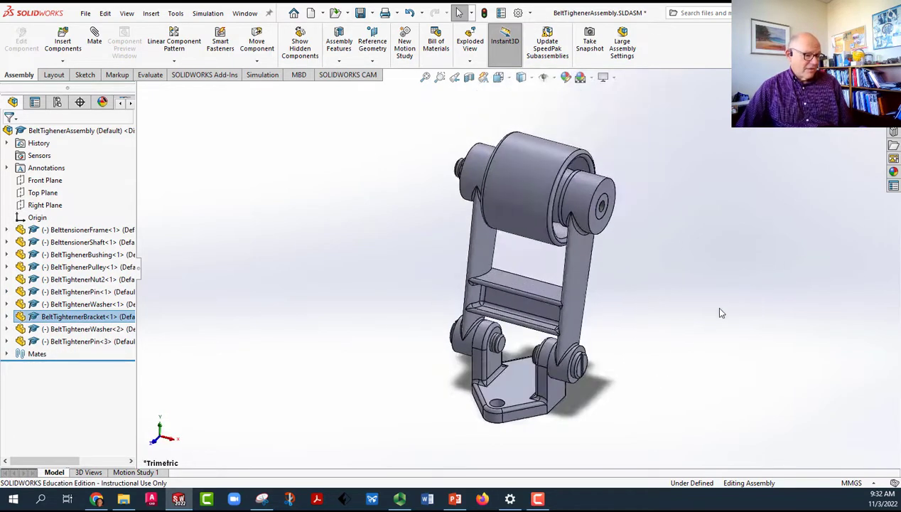
{"action": "key", "text": "space"}
{"action": "left_click", "coordinate": [615, 322]}
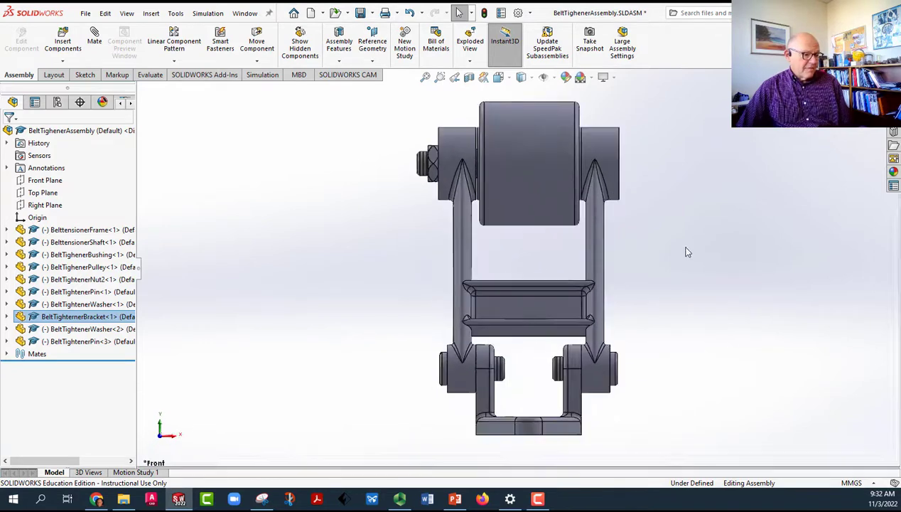
{"action": "key", "text": "space"}
{"action": "left_click", "coordinate": [693, 254]}
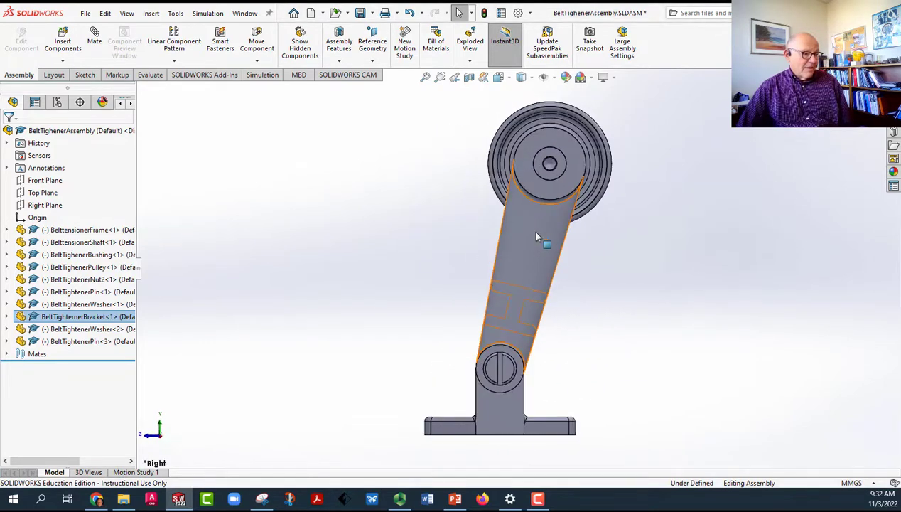
{"action": "left_click_drag", "start_coordinate": [537, 236], "coordinate": [569, 285]}
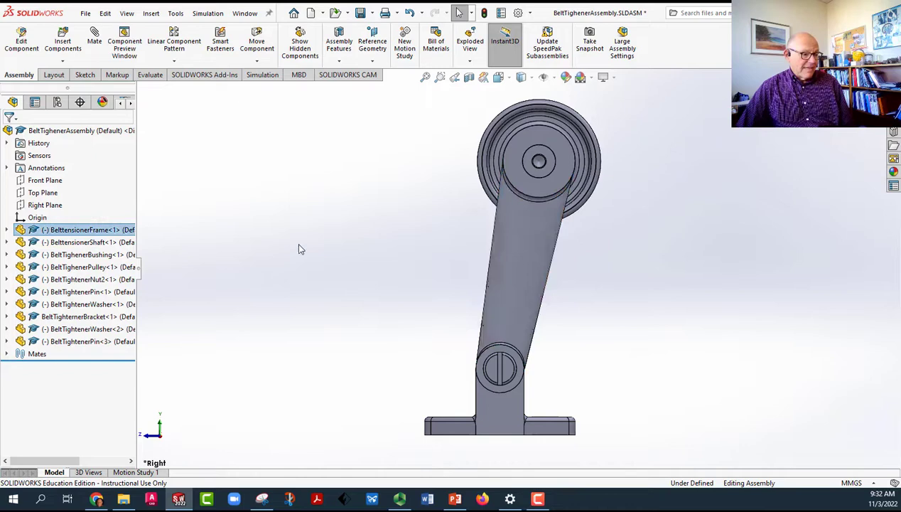
{"action": "left_click", "coordinate": [298, 249]}
Add an assembly configuration named "Fixed For Drawing"
{"action": "left_click", "coordinate": [57, 102]}
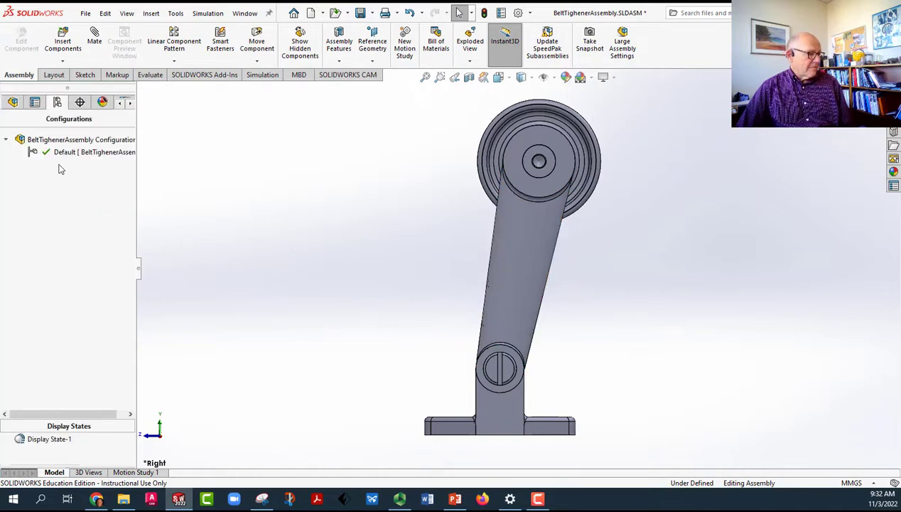
{"action": "right_click", "coordinate": [59, 139]}
{"action": "left_click", "coordinate": [80, 157]}
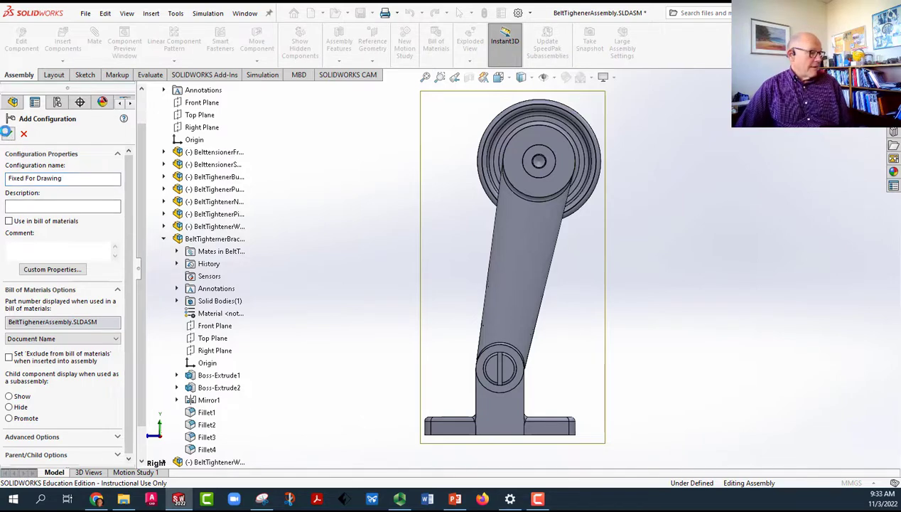
{"action": "left_click", "coordinate": [7, 133]}
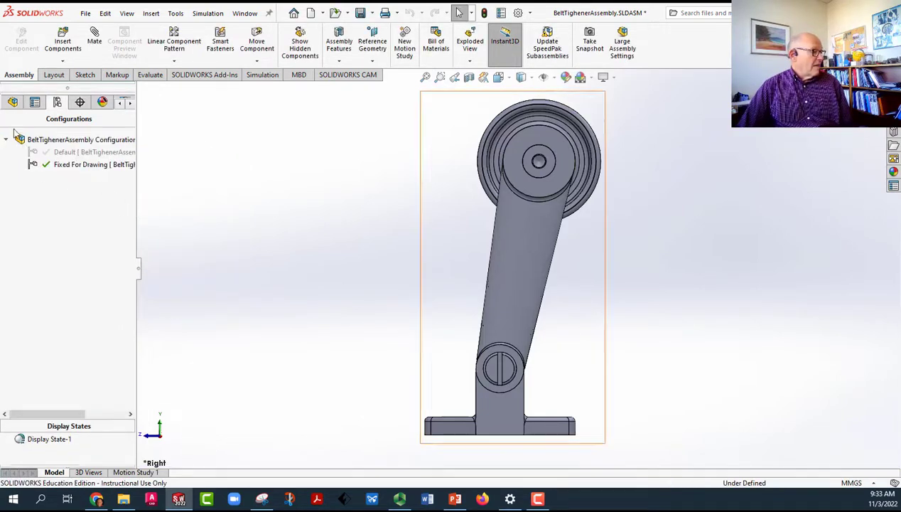
Review the list of mates in the Fixed For Drawing configuration
{"action": "left_click", "coordinate": [14, 104]}
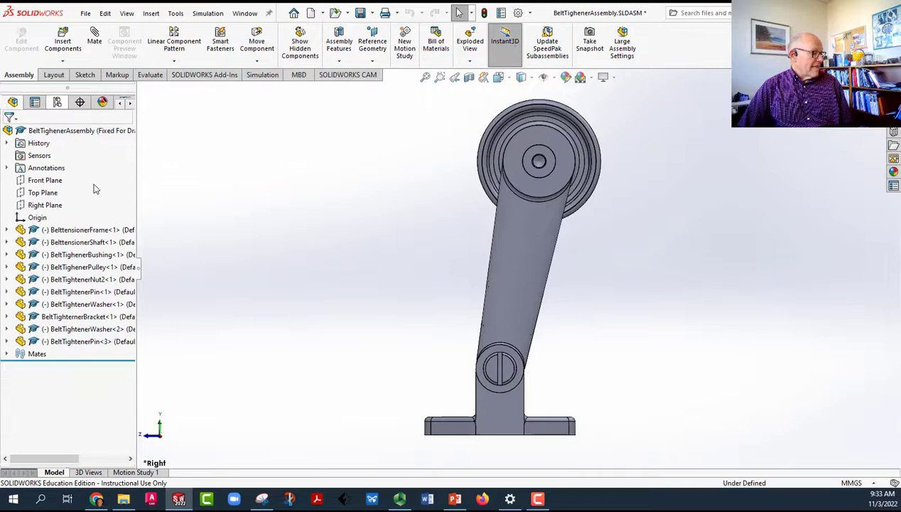
{"action": "left_click", "coordinate": [7, 354]}
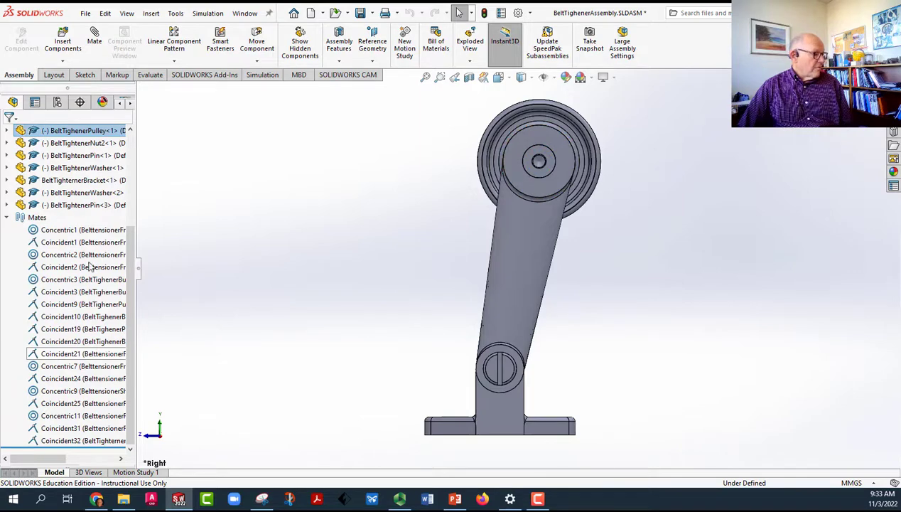
{"action": "left_click", "coordinate": [7, 217]}
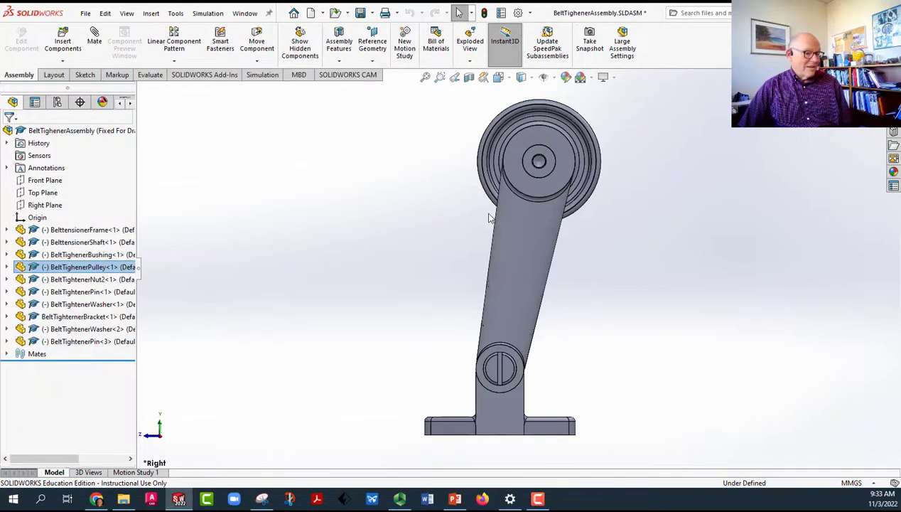
Swing the frame further from vertical about the bracket pins and display the assembly's configurations
{"action": "left_click_drag", "start_coordinate": [526, 223], "coordinate": [400, 267]}
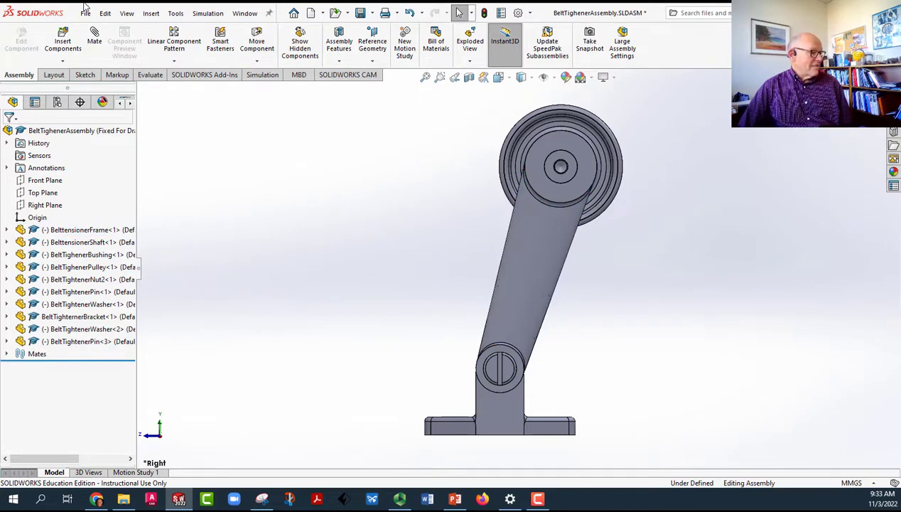
{"action": "left_click", "coordinate": [58, 103]}
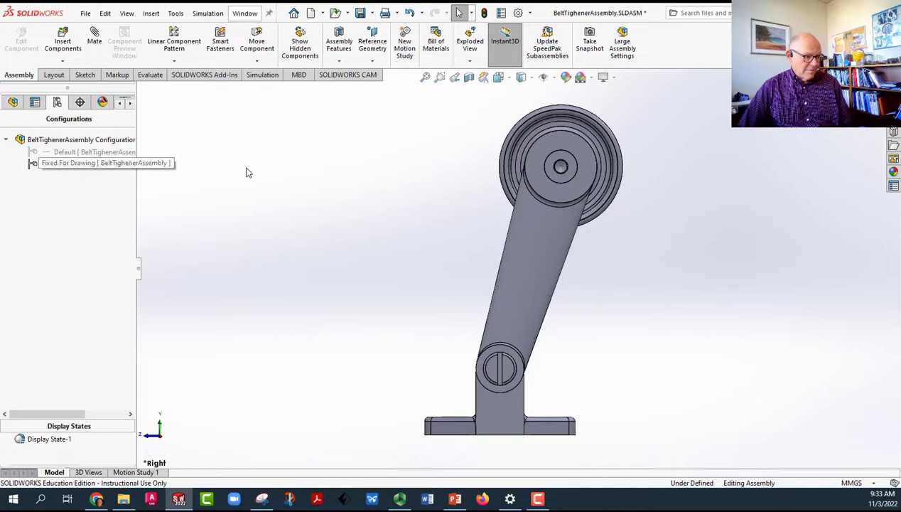
Add a coincident mate between the Front Plane of the BelttensionerFrame and the Front Plane of the BeltTighternerBracket in the Fixed For Drawing configuration
{"action": "left_click", "coordinate": [12, 103]}
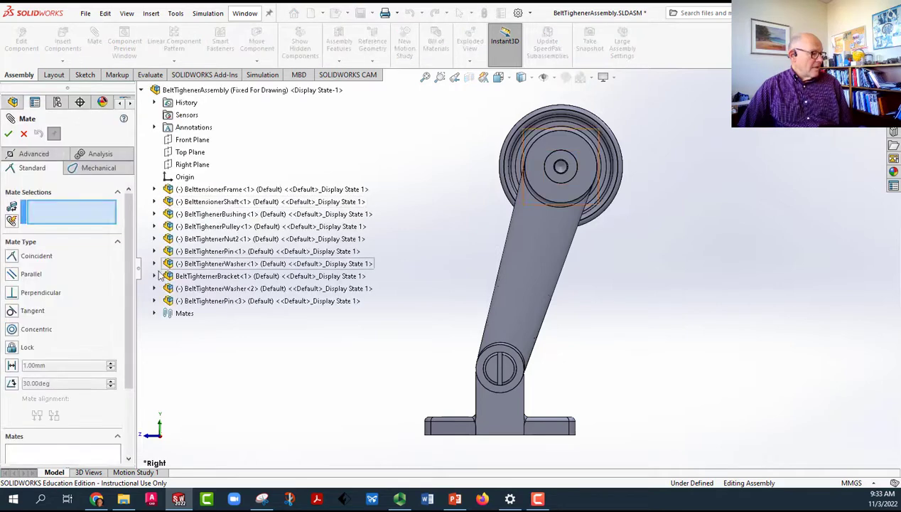
{"action": "left_click", "coordinate": [154, 128]}
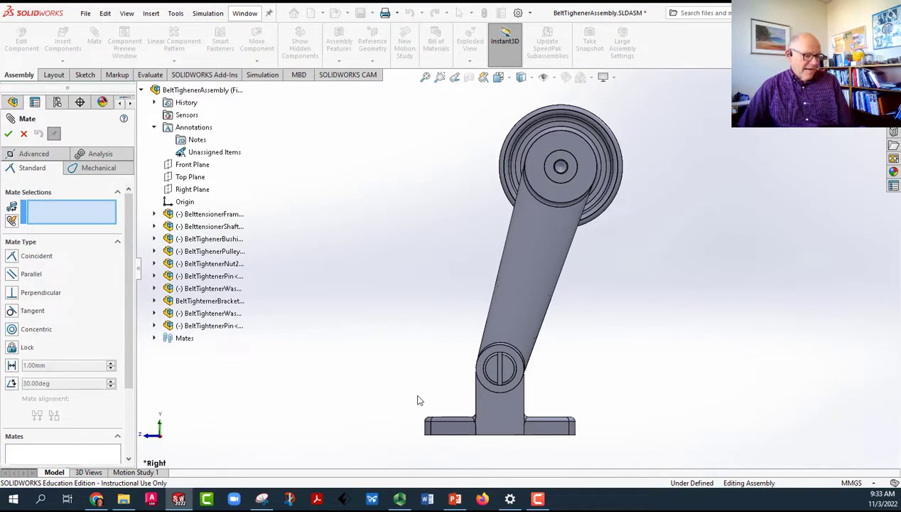
{"action": "left_click", "coordinate": [155, 128]}
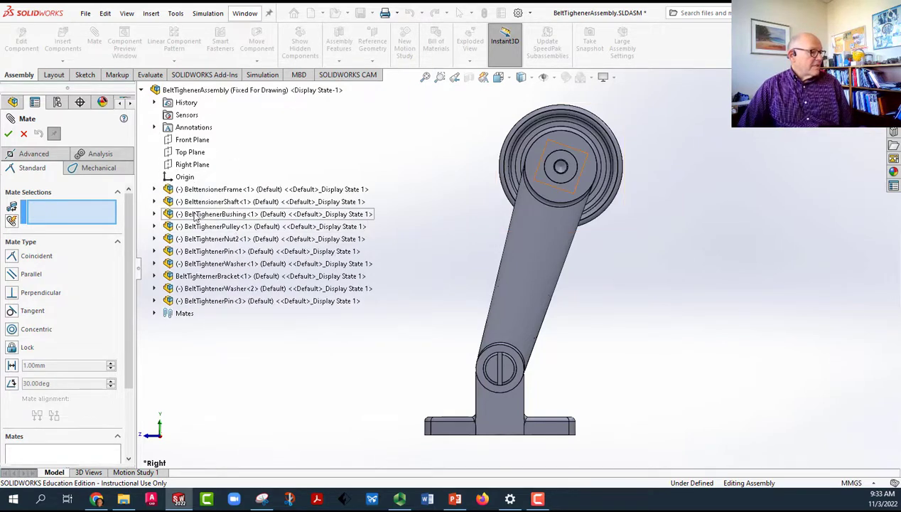
{"action": "left_click", "coordinate": [154, 189]}
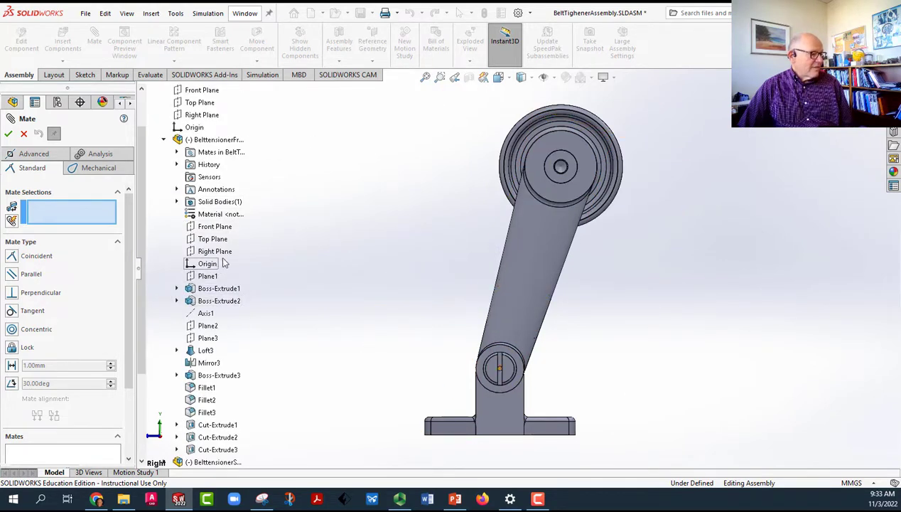
{"action": "left_click", "coordinate": [222, 228]}
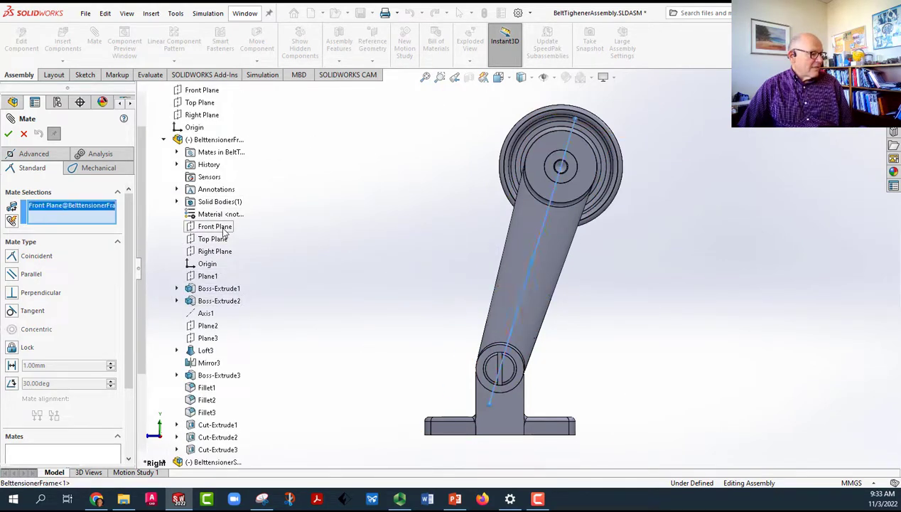
{"action": "left_click", "coordinate": [164, 140]}
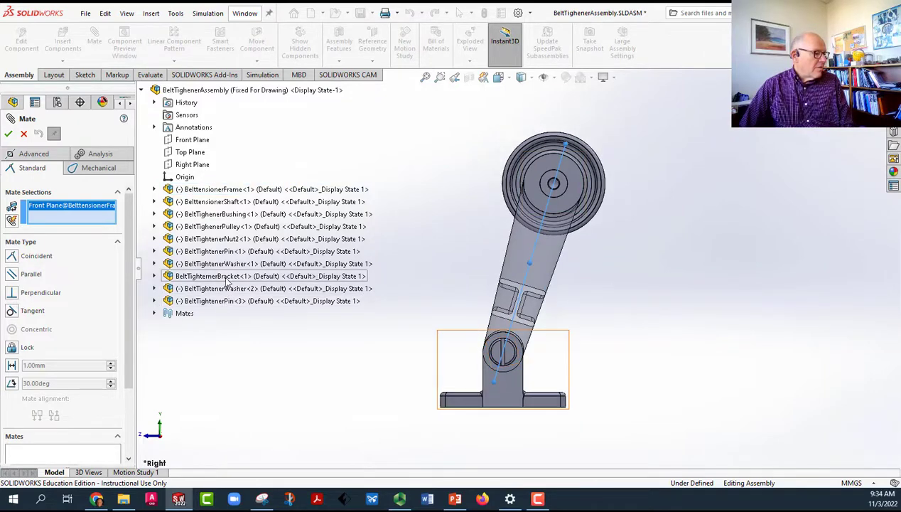
{"action": "left_click", "coordinate": [154, 276]}
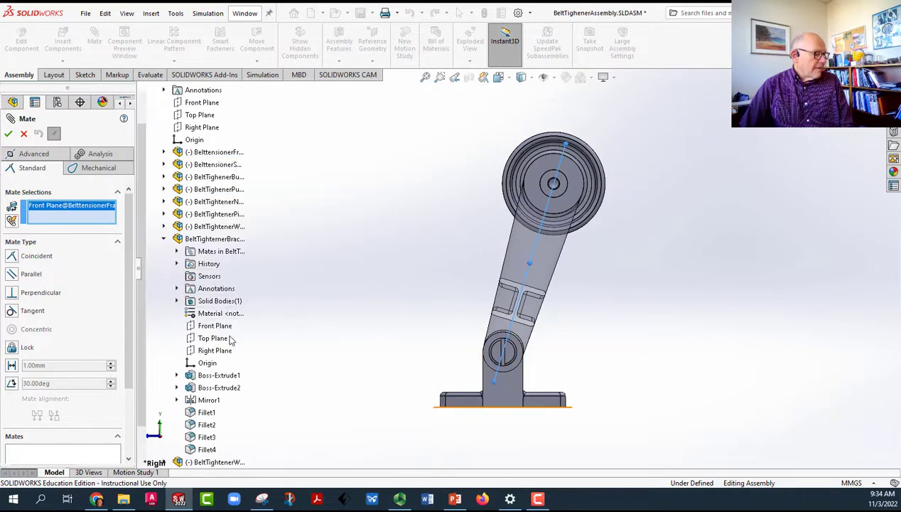
{"action": "left_click", "coordinate": [215, 326]}
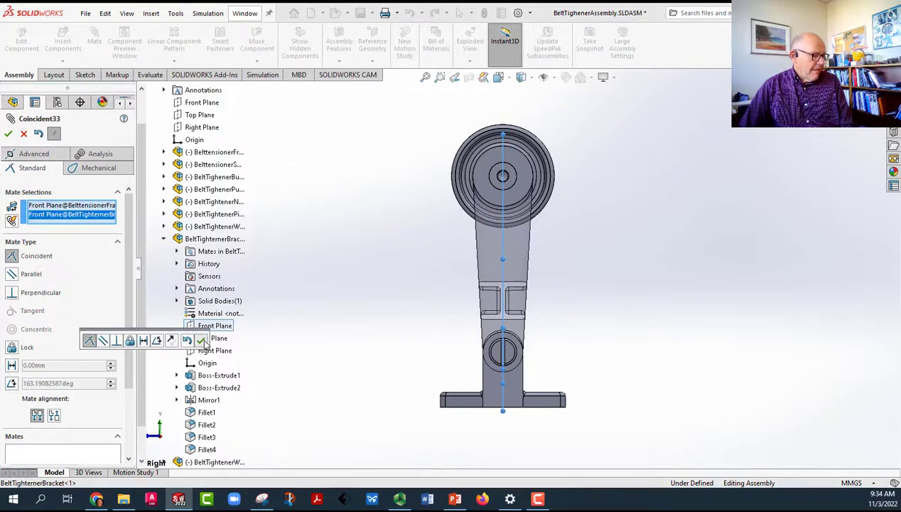
{"action": "left_click", "coordinate": [203, 342]}
{"action": "left_click", "coordinate": [8, 132]}
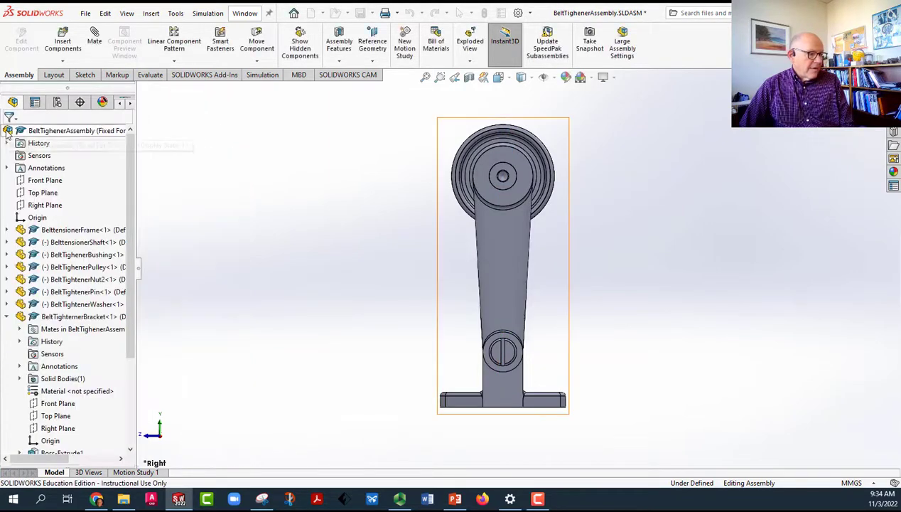
Activate the Default configuration, swing the frame about the bracket pins to test its motion, and reactivate the Fixed For Drawing configuration
{"action": "left_click", "coordinate": [57, 102]}
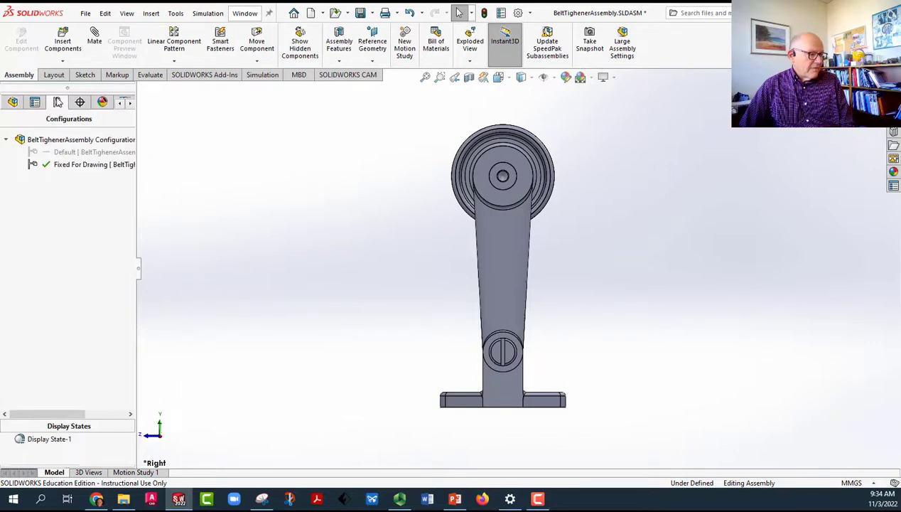
{"action": "double_click", "coordinate": [60, 151]}
{"action": "mouse_move", "coordinate": [488, 234]}
{"action": "left_mouse_down"}
{"action": "mouse_move", "coordinate": [396, 279]}
{"action": "mouse_move", "coordinate": [434, 244]}
{"action": "mouse_move", "coordinate": [509, 277]}
{"action": "mouse_move", "coordinate": [161, 172]}
{"action": "left_mouse_up"}
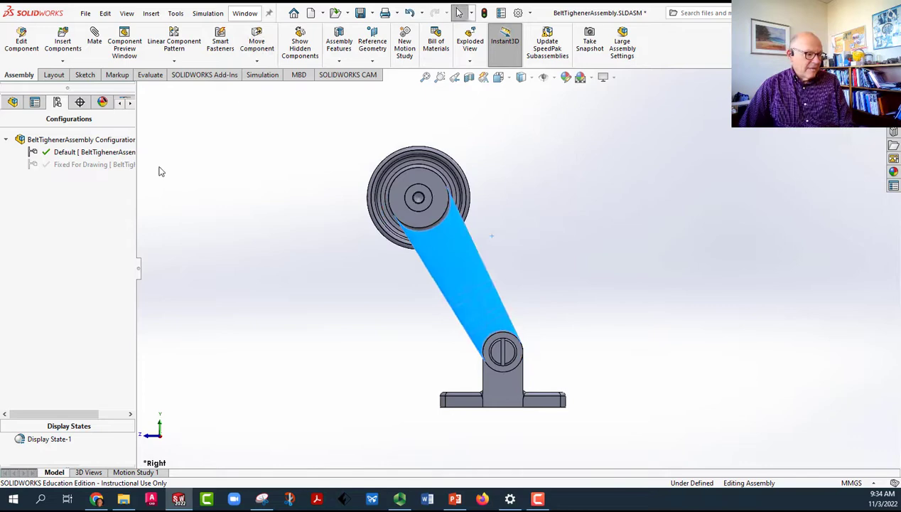
{"action": "double_click", "coordinate": [96, 165]}
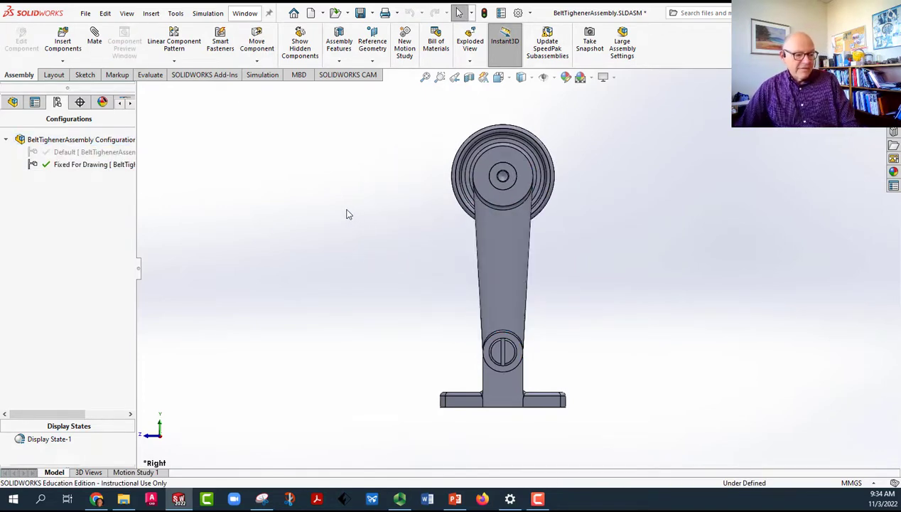
Fix the BeltTighternerBracket component in all configurations and reorder it directly below the BelttensionerFrame in the component list
{"action": "mouse_move", "coordinate": [356, 242]}
{"action": "middle_mouse_down"}
{"action": "mouse_move", "coordinate": [441, 245]}
{"action": "mouse_move", "coordinate": [402, 252]}
{"action": "middle_mouse_up"}
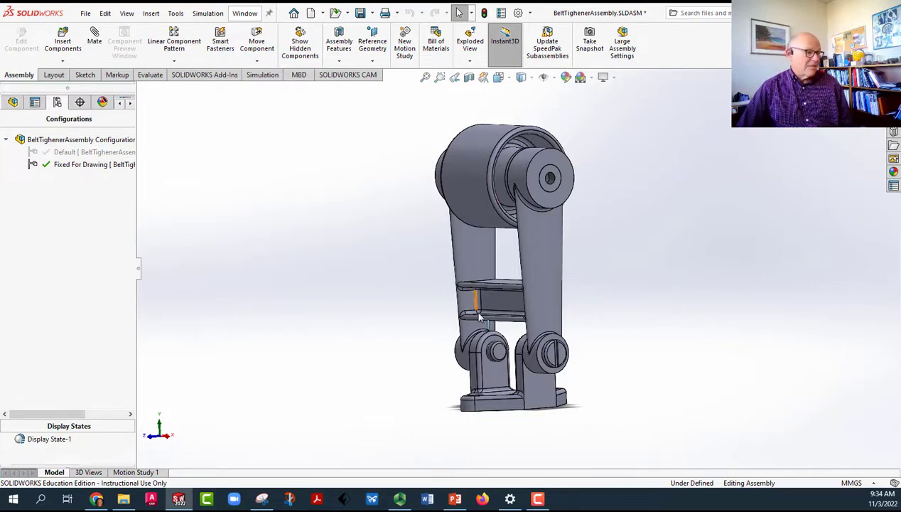
{"action": "left_click", "coordinate": [6, 140]}
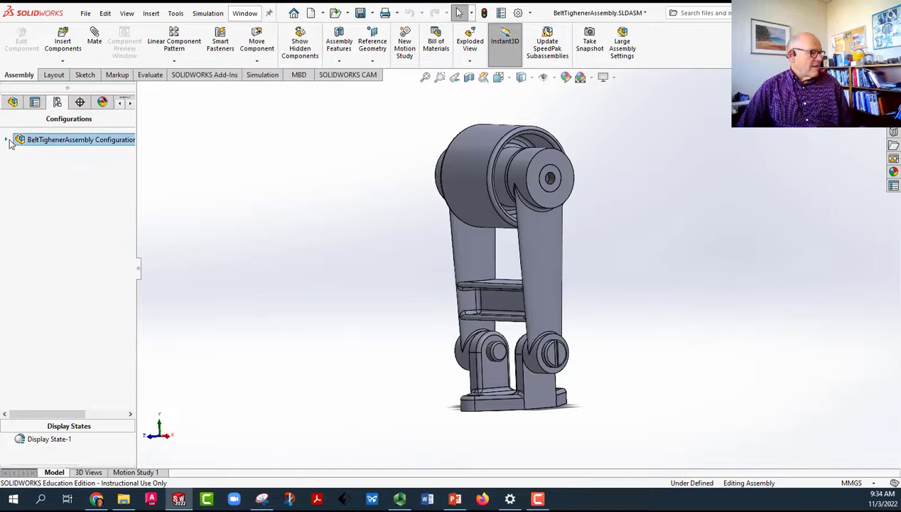
{"action": "left_click", "coordinate": [13, 103]}
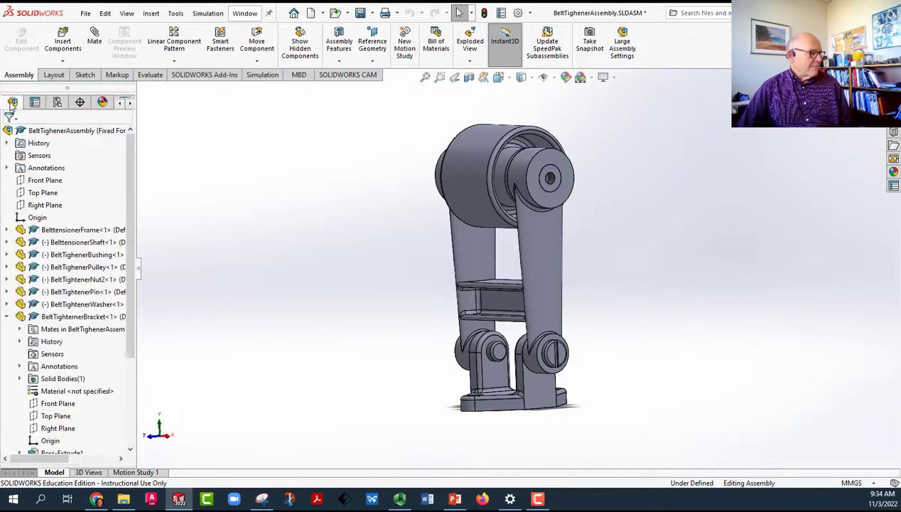
{"action": "left_click", "coordinate": [6, 317]}
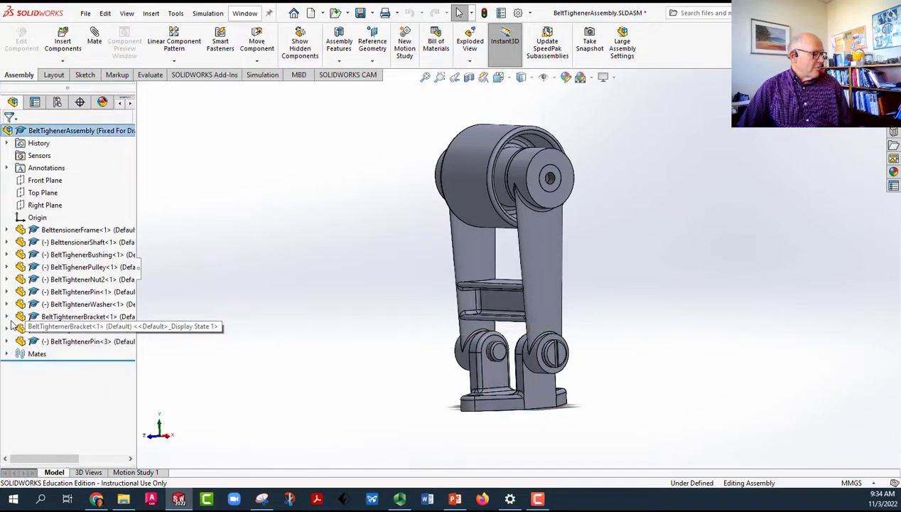
{"action": "right_click", "coordinate": [71, 321]}
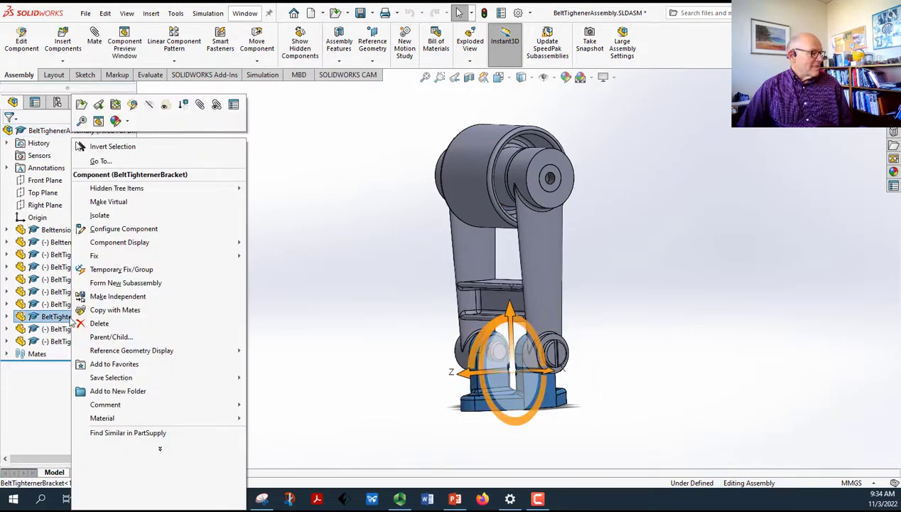
{"action": "mouse_move", "coordinate": [92, 255]}
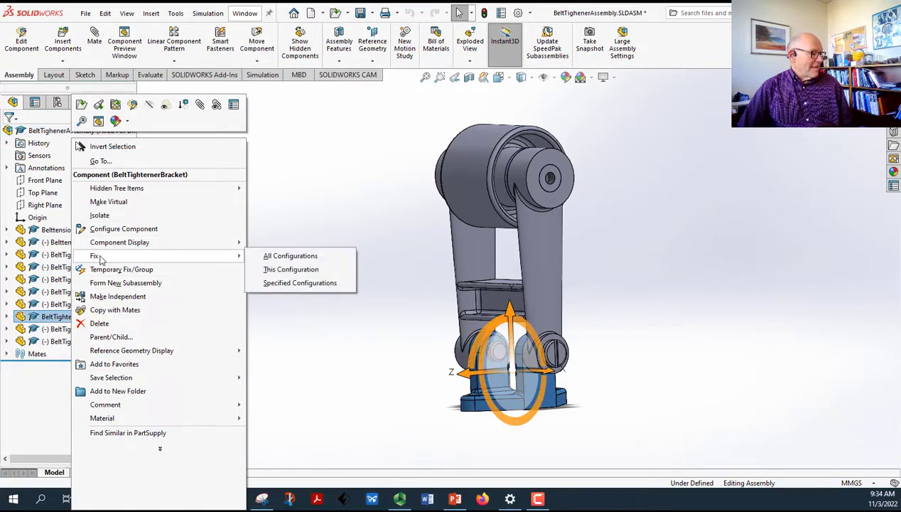
{"action": "left_click", "coordinate": [290, 255]}
{"action": "left_click", "coordinate": [346, 206]}
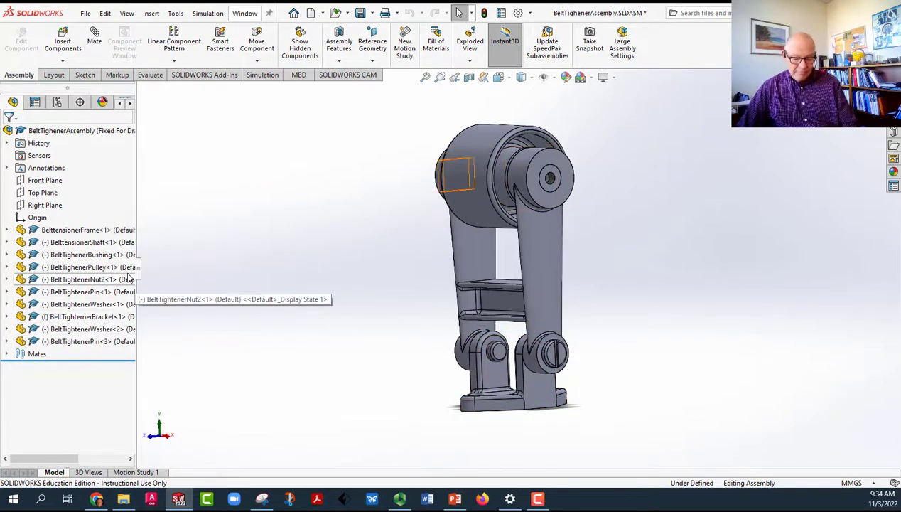
{"action": "left_click_drag", "start_coordinate": [85, 316], "coordinate": [71, 237]}
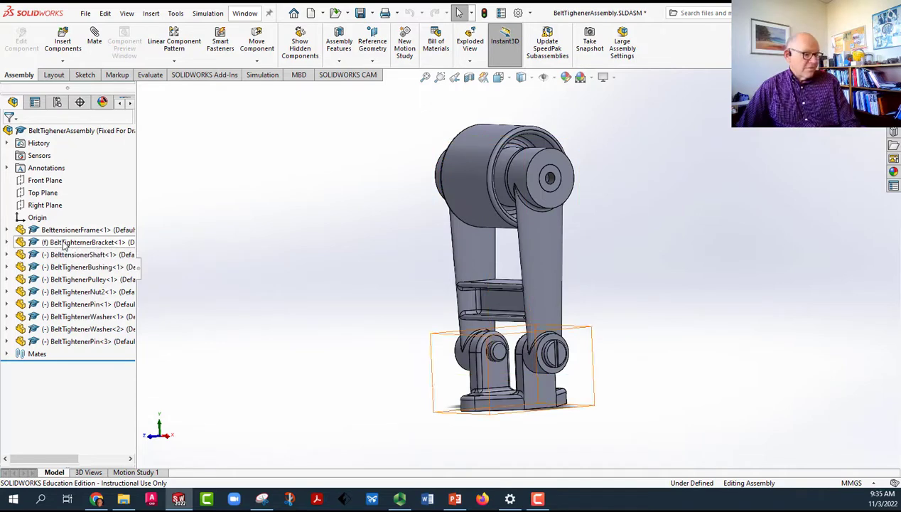